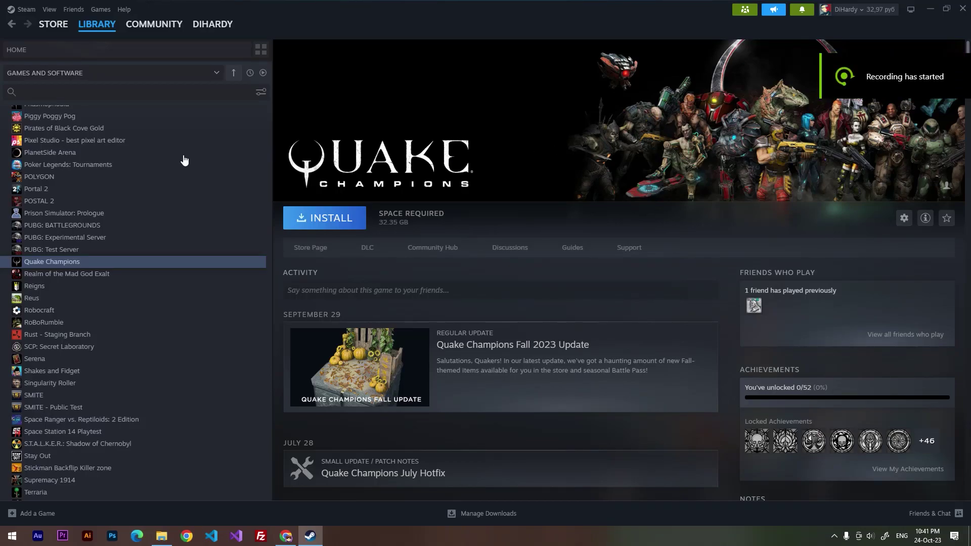
scroll(76, 294, down, 3)
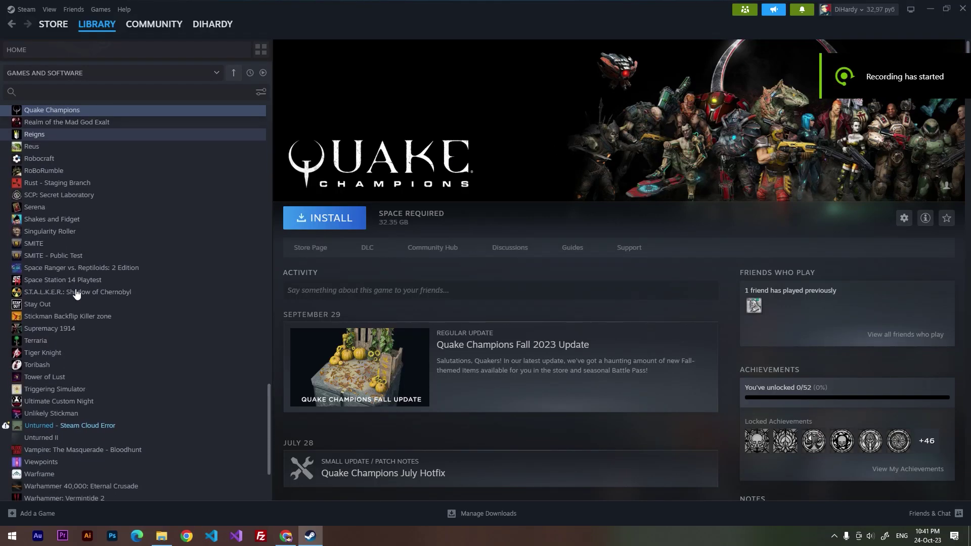
scroll(76, 294, up, 1)
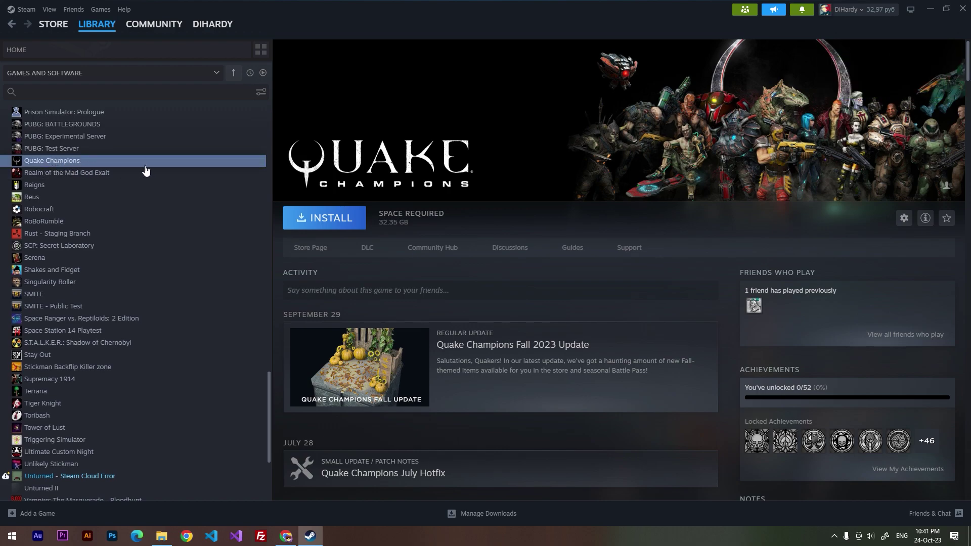
Open Quake Champions' Properties from its context menu in the library
right_click(125, 162)
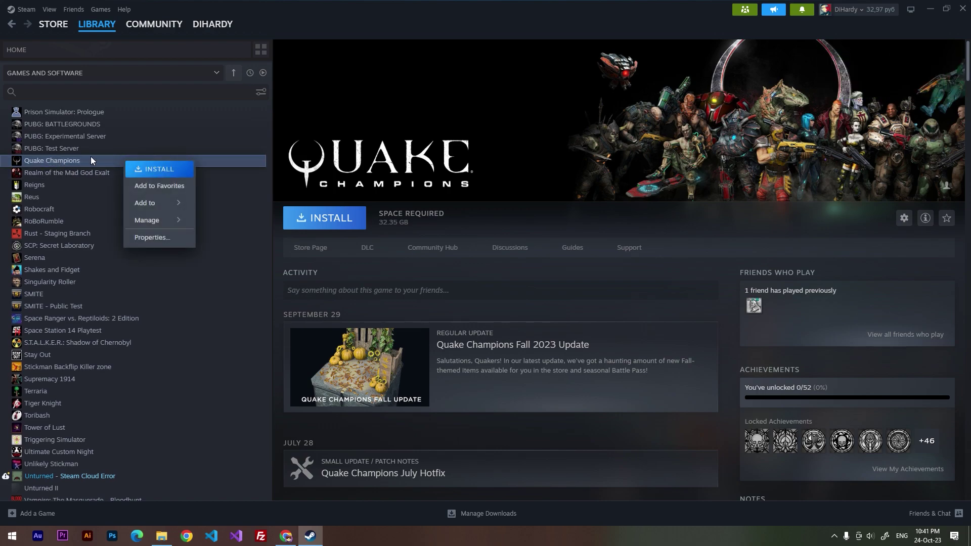
click(150, 238)
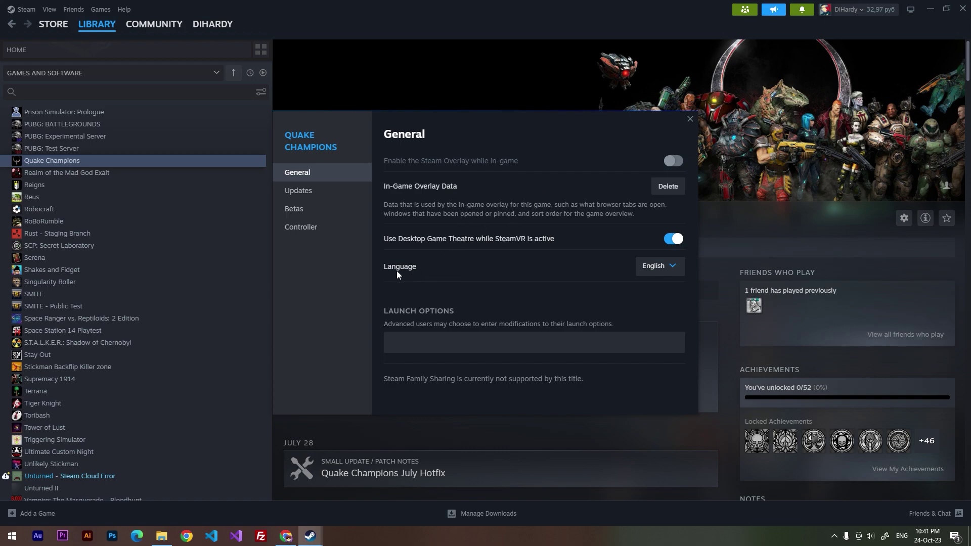
Expand the Language dropdown on the General tab, currently set to English
click(661, 265)
scroll(600, 197, down, 1)
scroll(577, 178, up, 2)
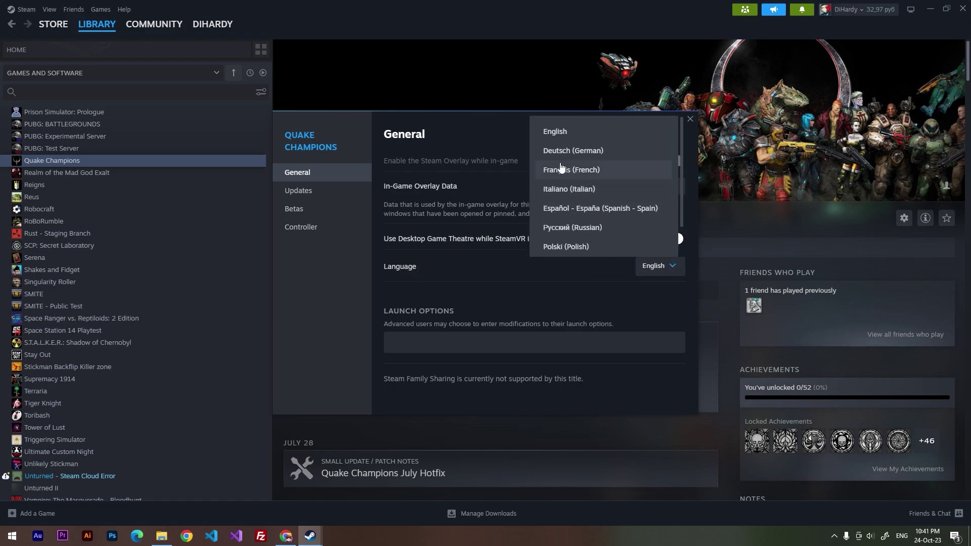
scroll(577, 183, down, 1)
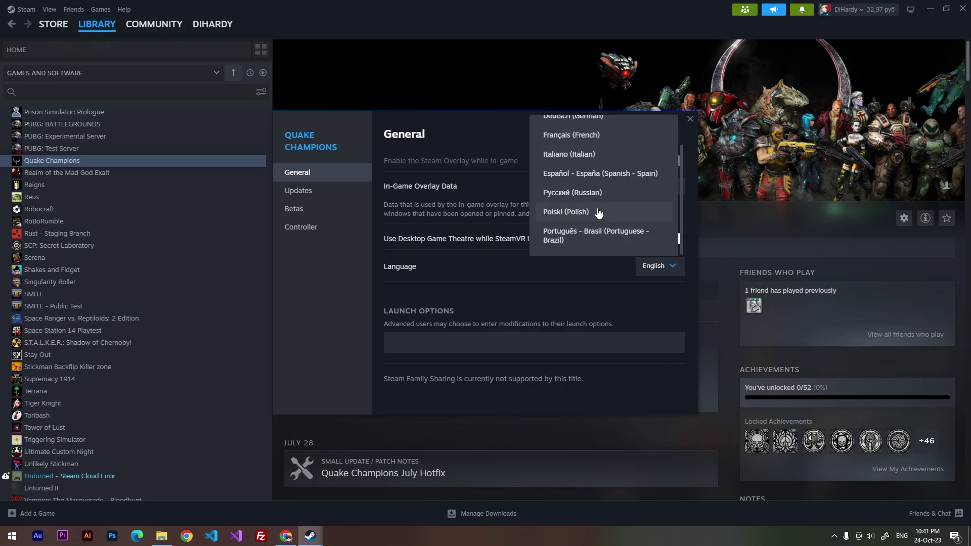
scroll(592, 211, up, 1)
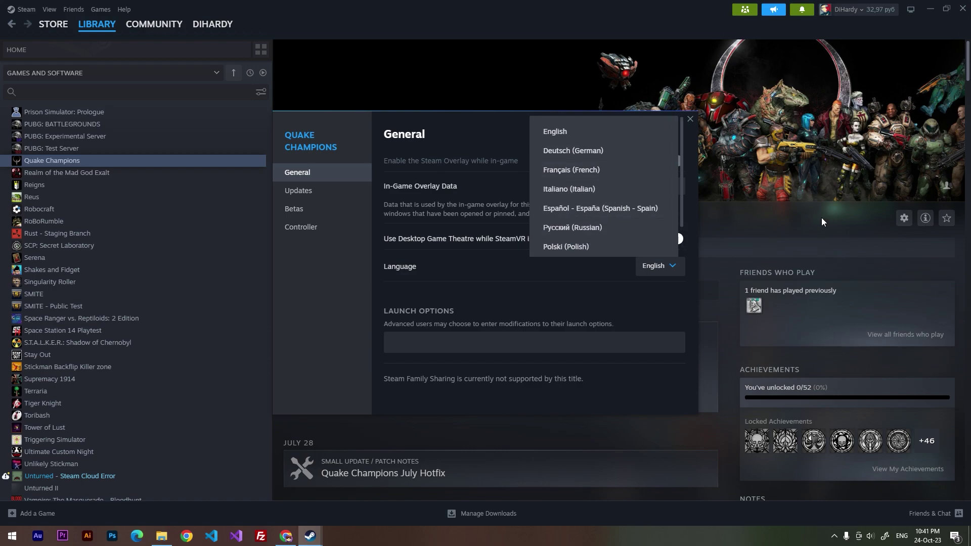